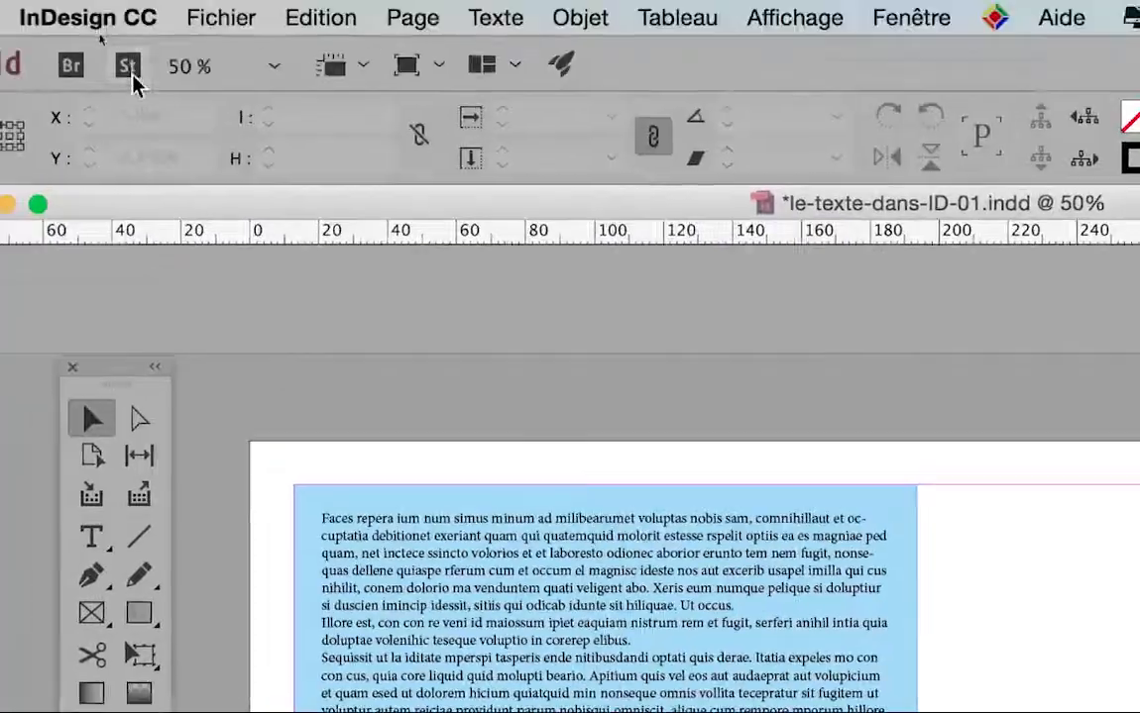
Step: Start importing a file into the document and browse to the ID initiation JOUR 1 folder
click(221, 18)
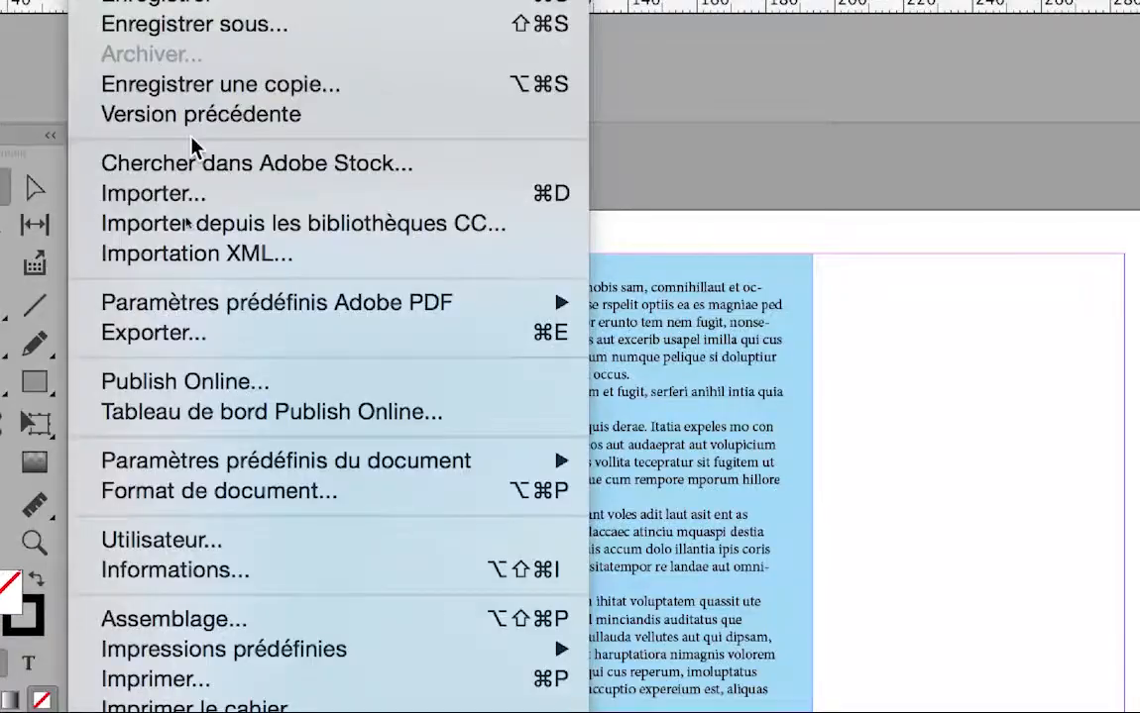
click(195, 132)
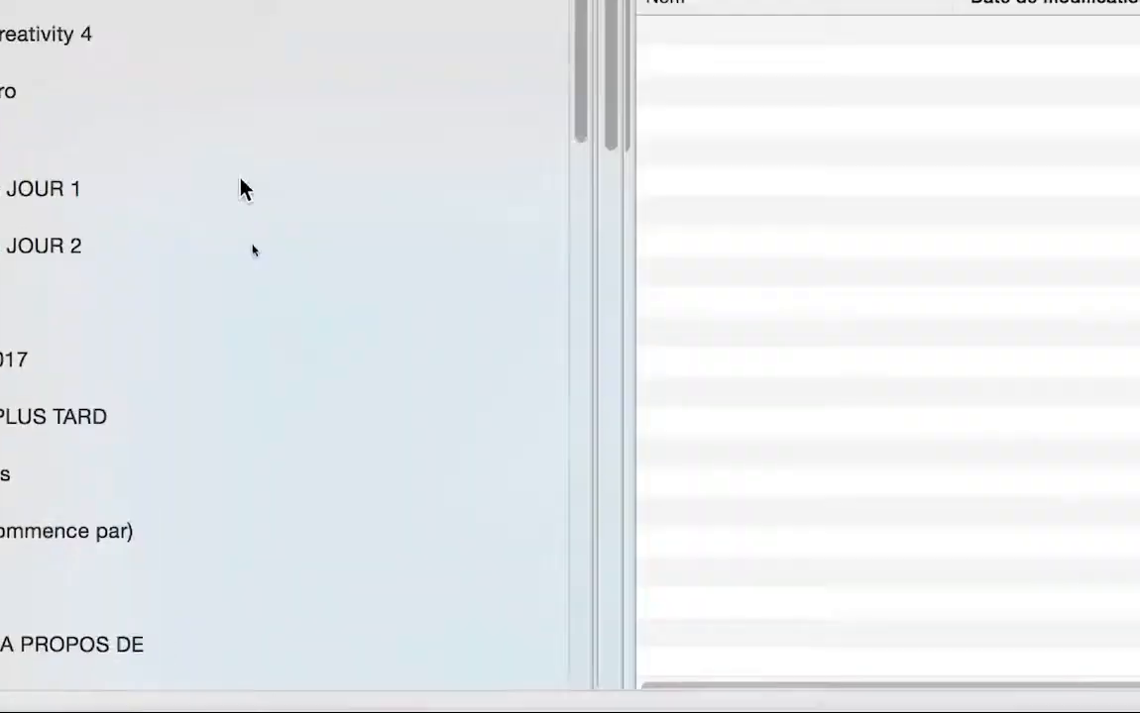
click(242, 191)
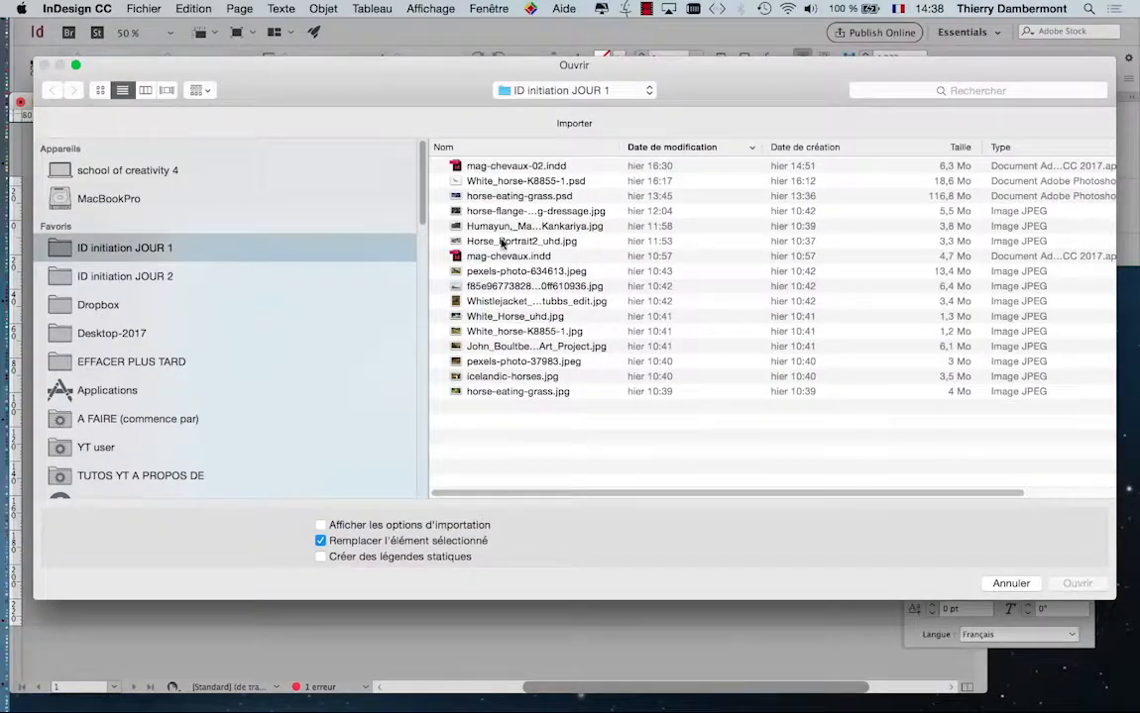
Step: Browse between the ID initiation JOUR 2 and JOUR 1 folders and select pexels-photo-634613.jpeg in JOUR 1
click(255, 278)
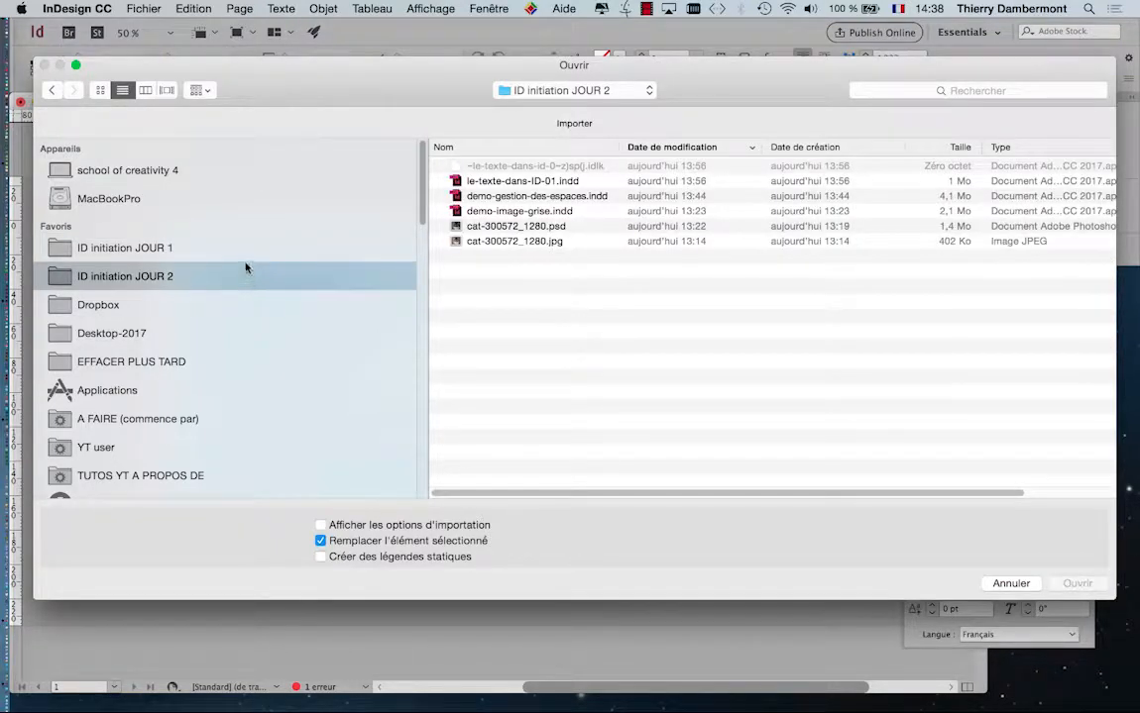
click(247, 252)
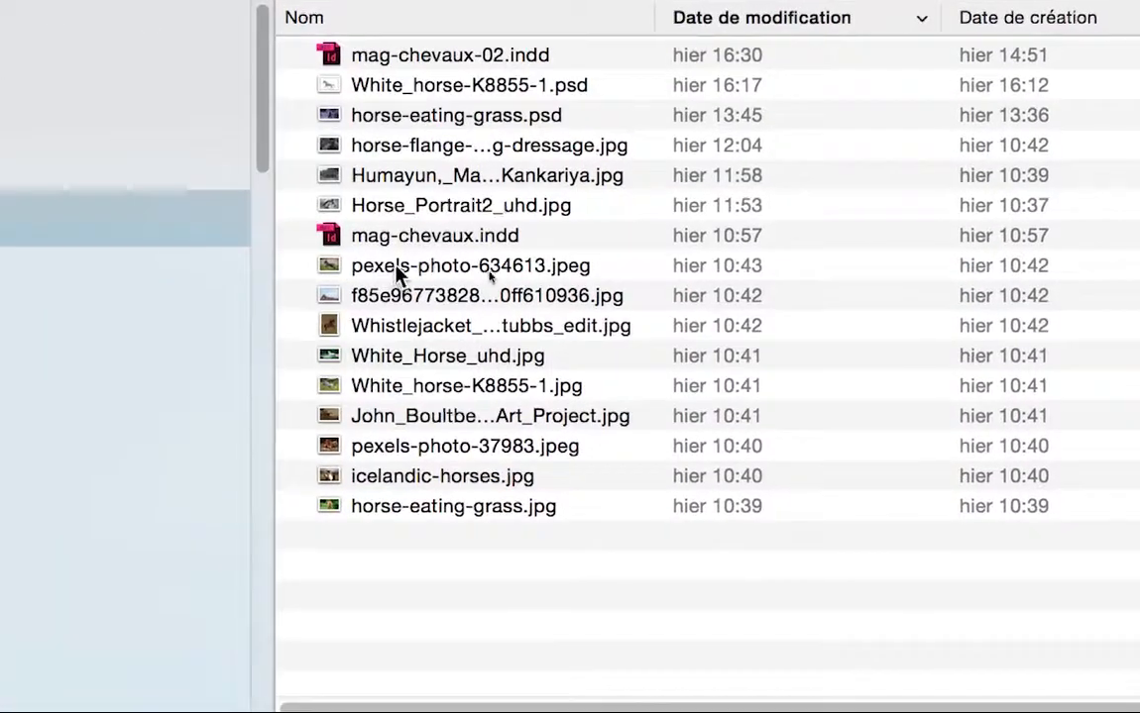
click(396, 268)
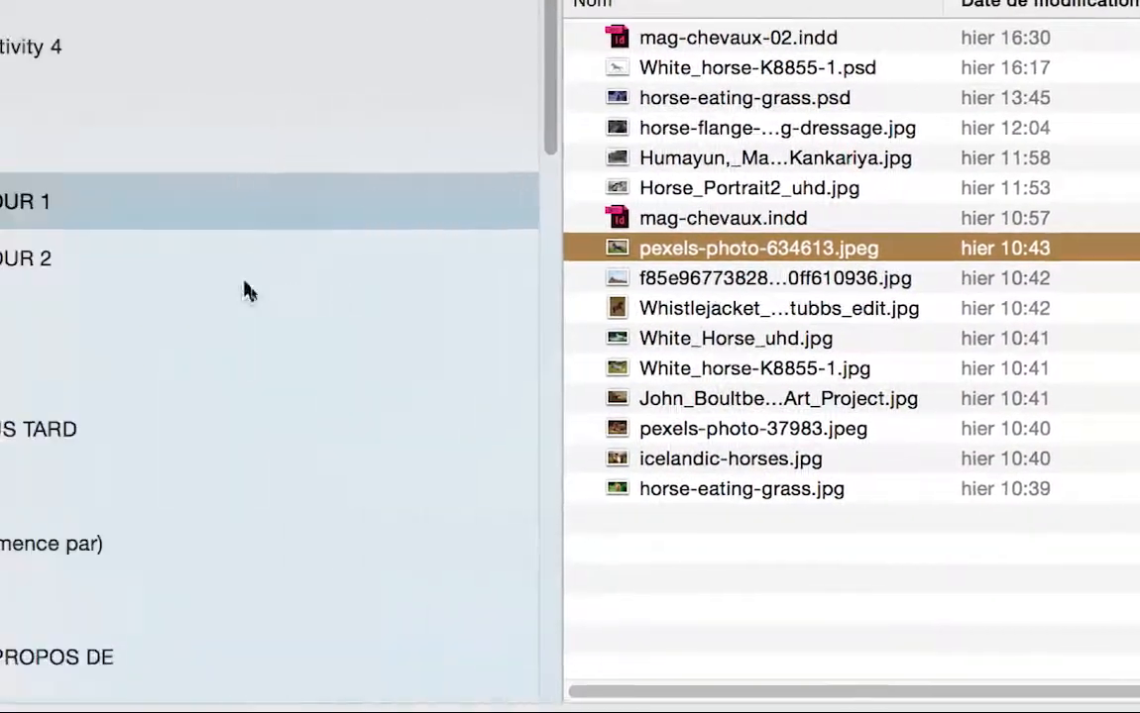
click(61, 269)
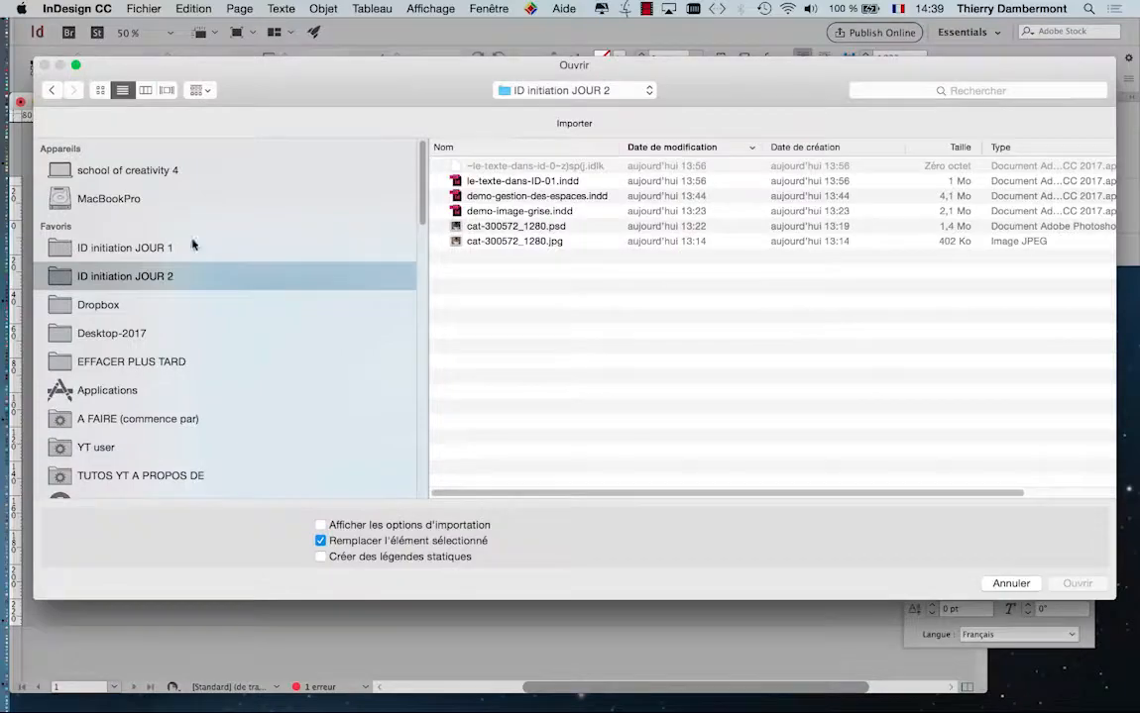
click(247, 211)
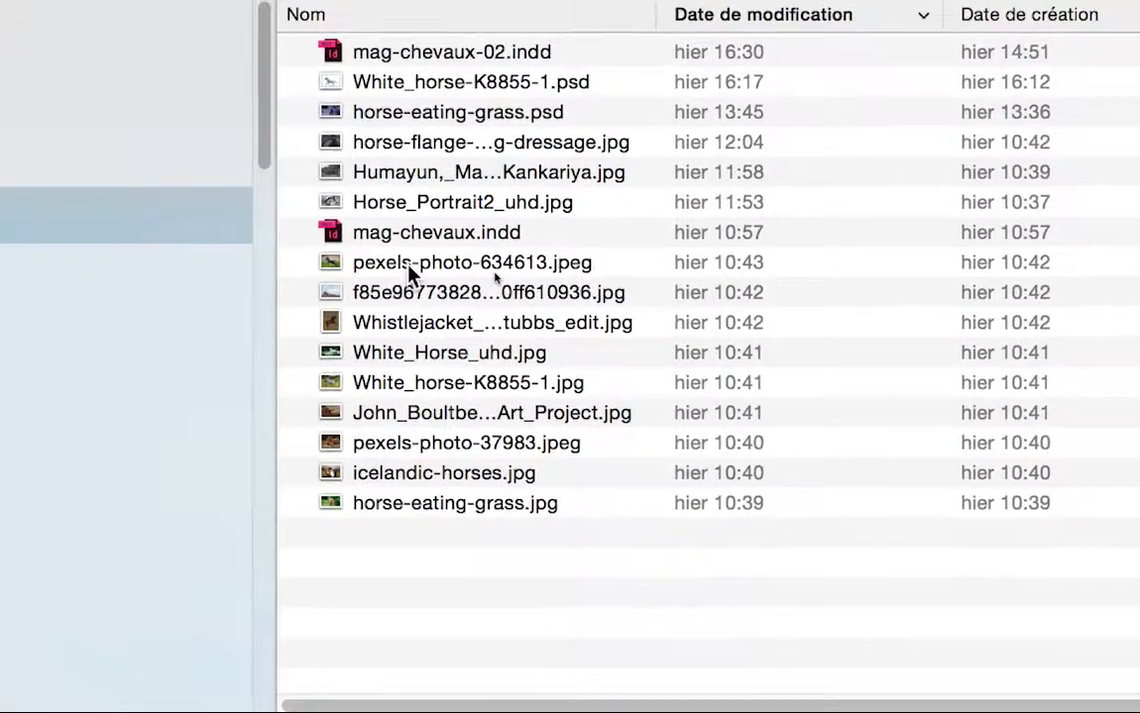
click(521, 283)
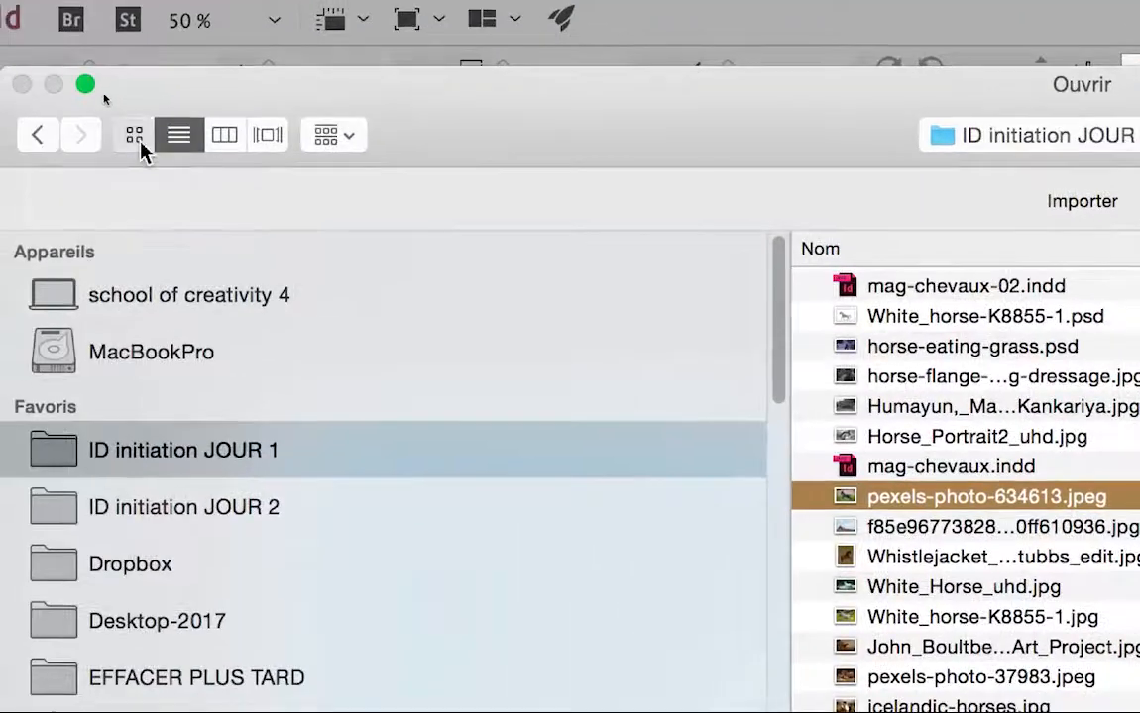
Step: View the files as icons and place the Whistlejacket horse painting beside the text frame, about 62 by 75 mm
click(136, 137)
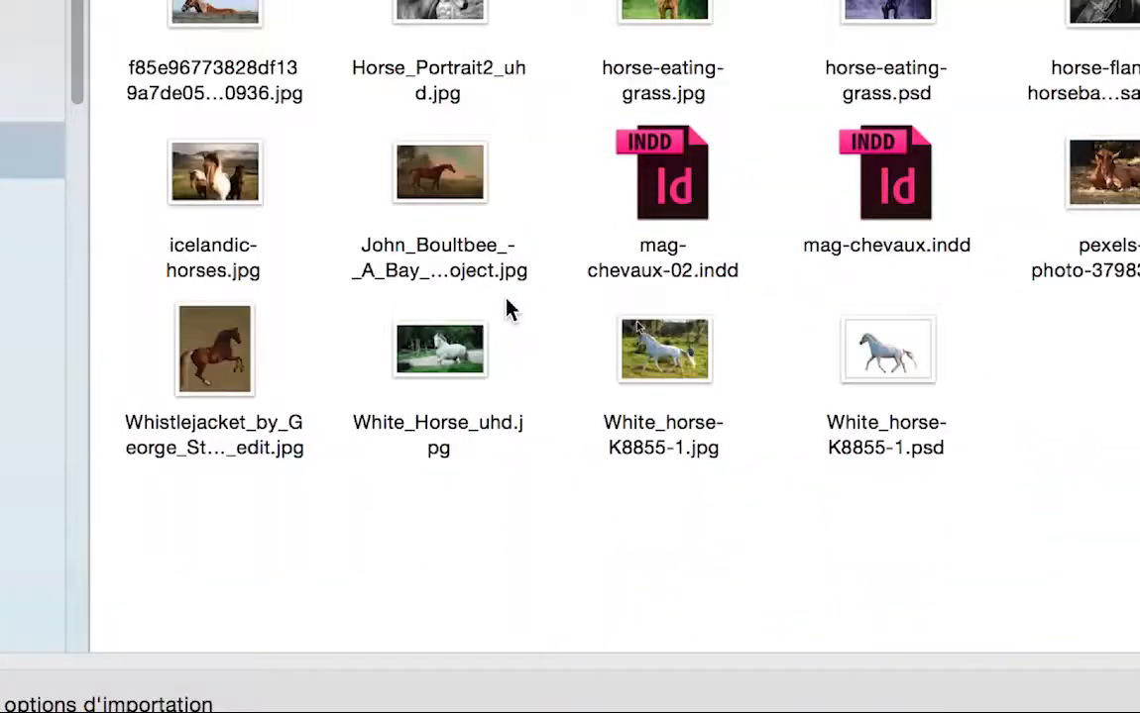
click(248, 350)
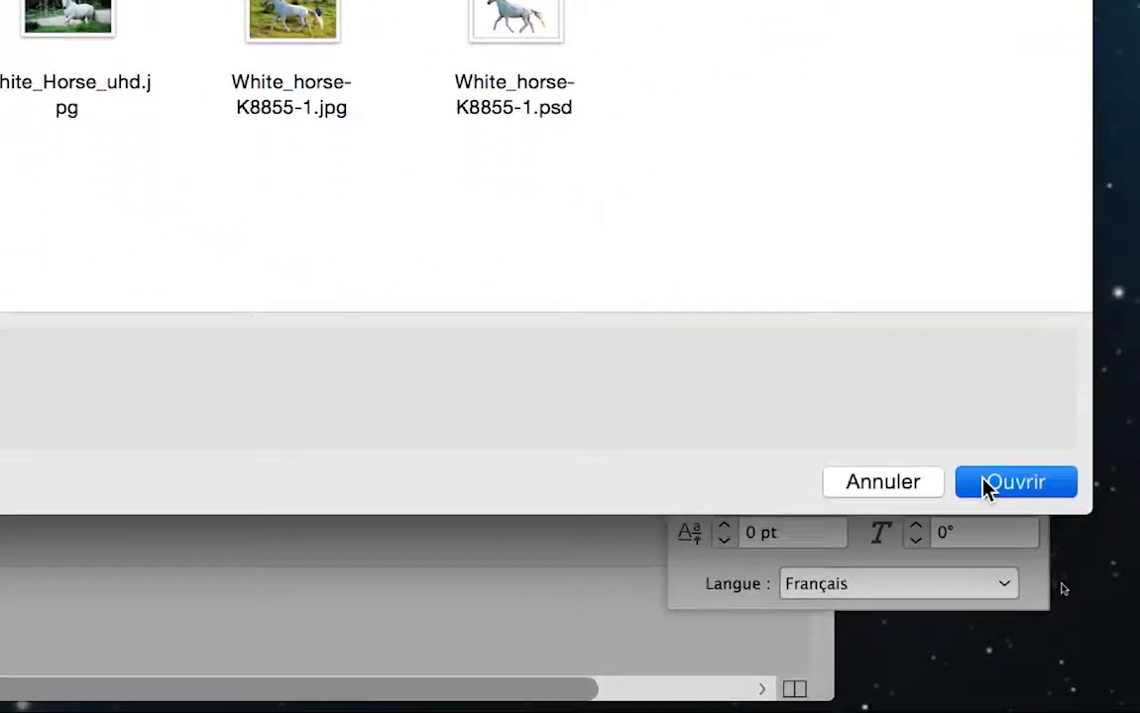
click(986, 485)
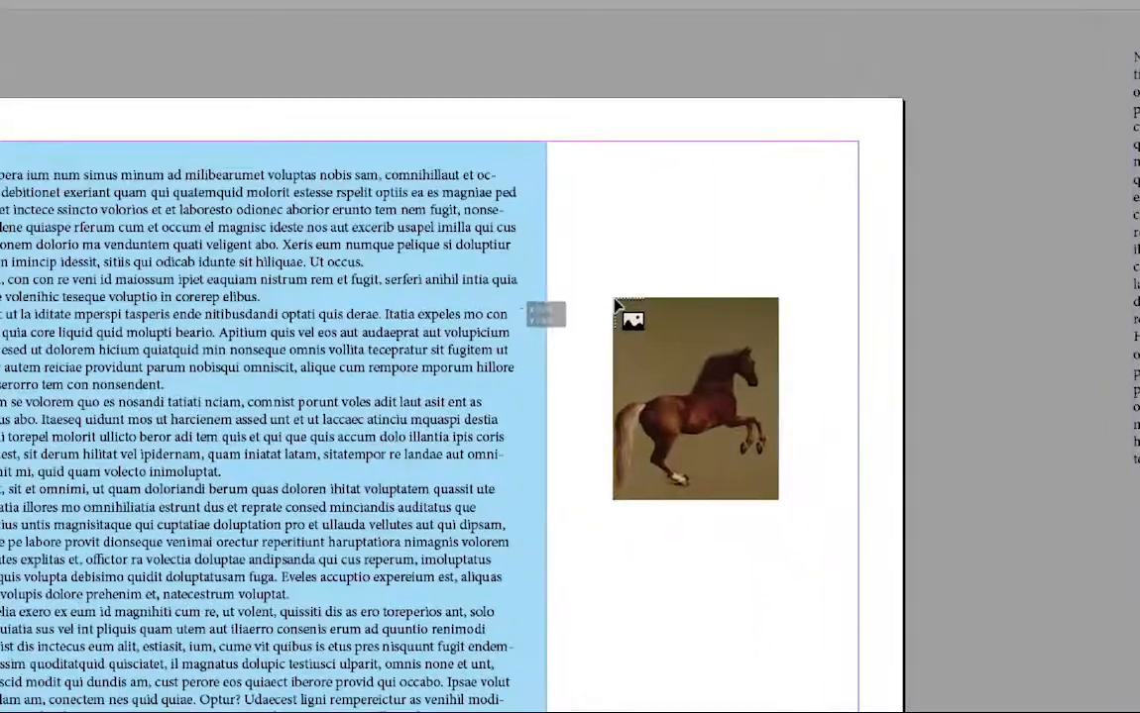
drag(616, 302, 677, 366)
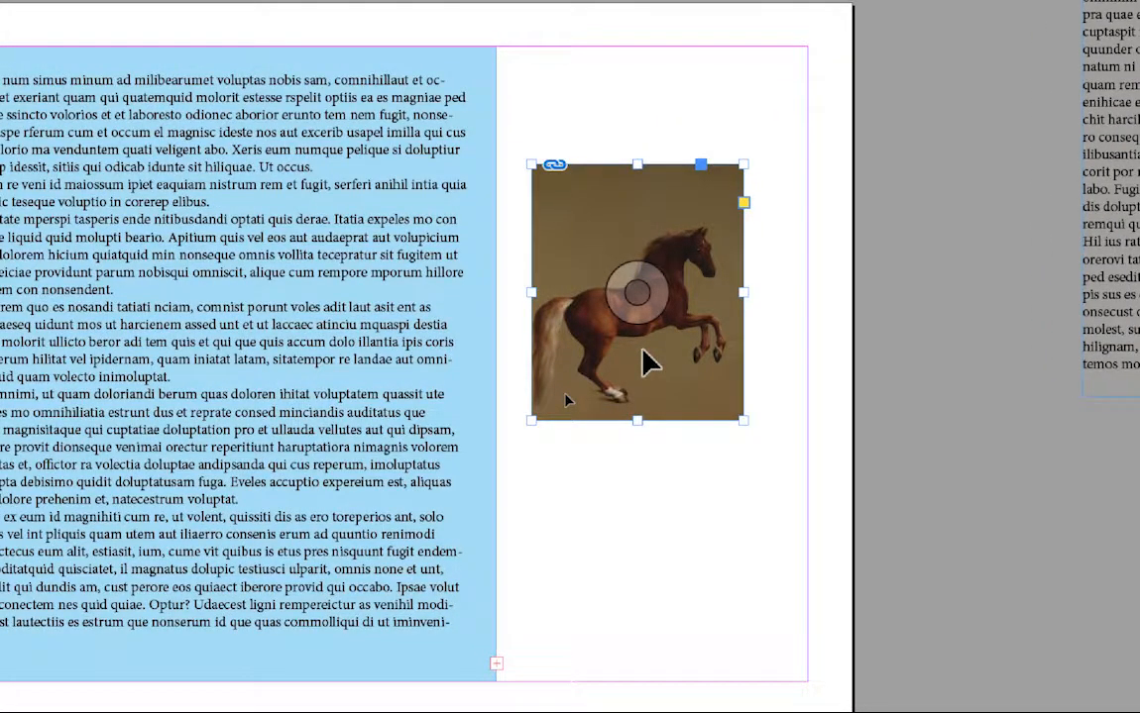
Step: Move the horse image so it partly overlaps the right edge of the blue text frame
drag(649, 365, 606, 359)
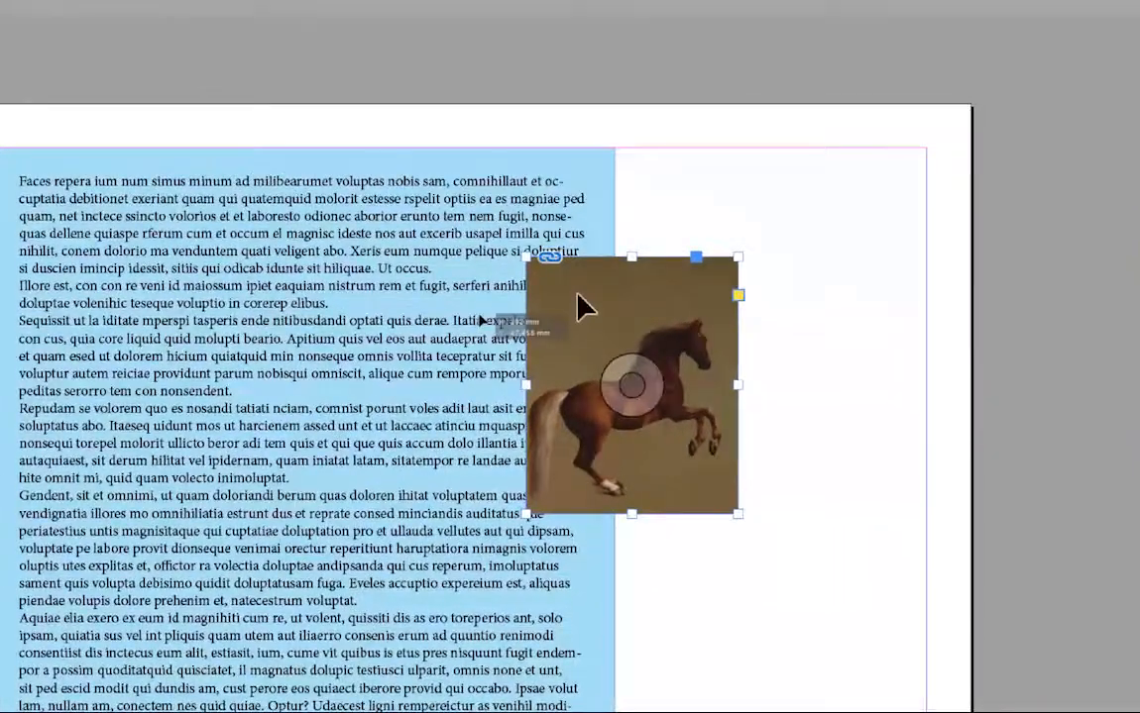
mouse_move(579, 305)
mouse_down()
mouse_move(619, 308)
mouse_move(579, 305)
mouse_move(581, 333)
mouse_move(649, 344)
mouse_move(566, 323)
mouse_move(580, 319)
mouse_move(622, 346)
mouse_move(586, 318)
mouse_up()
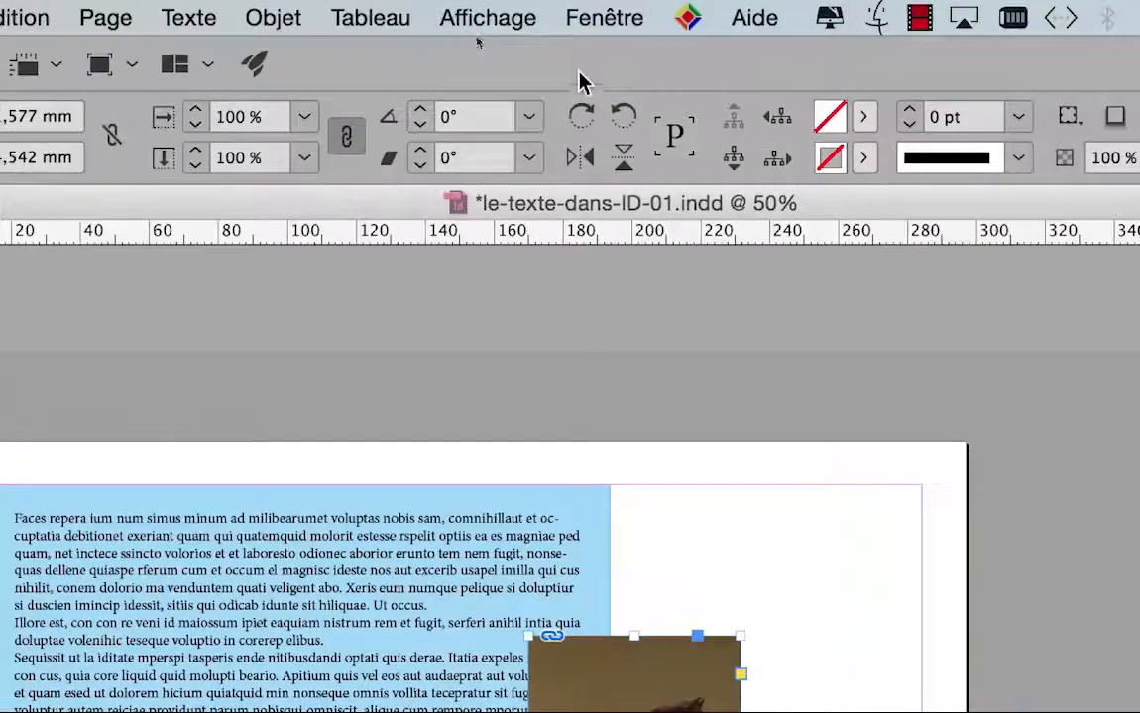
Step: Open the text wrap options (Habillage de texte) clear of the image and wrap the text around the horse image's bounding box
click(590, 20)
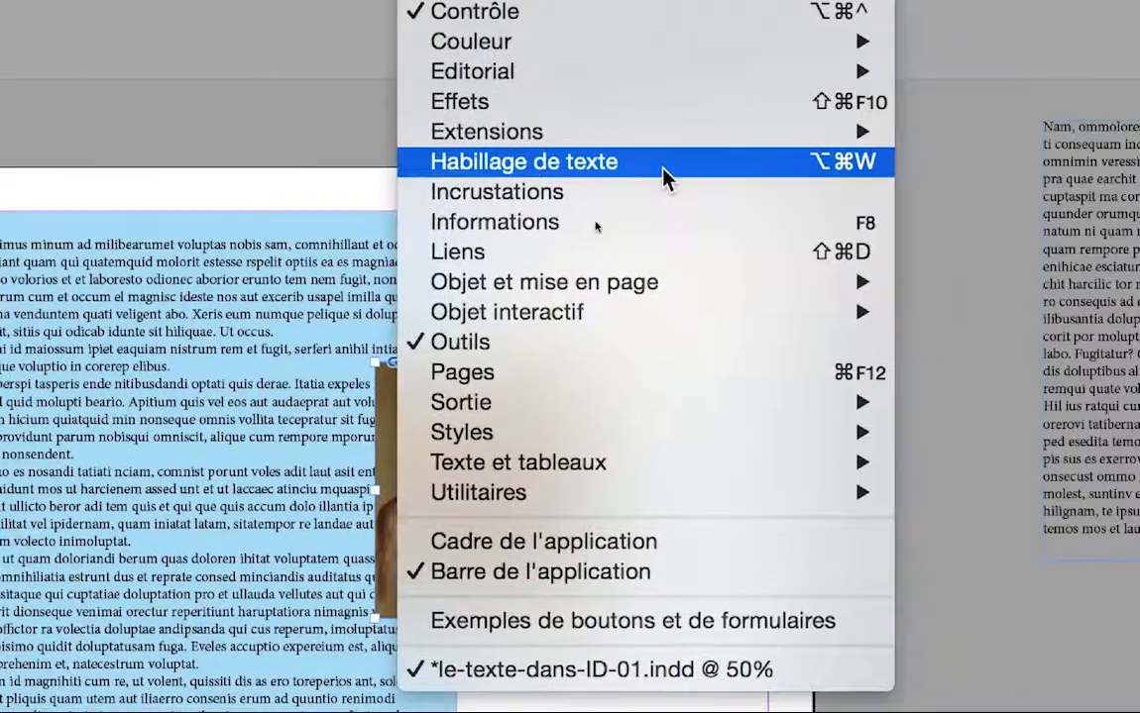
click(812, 337)
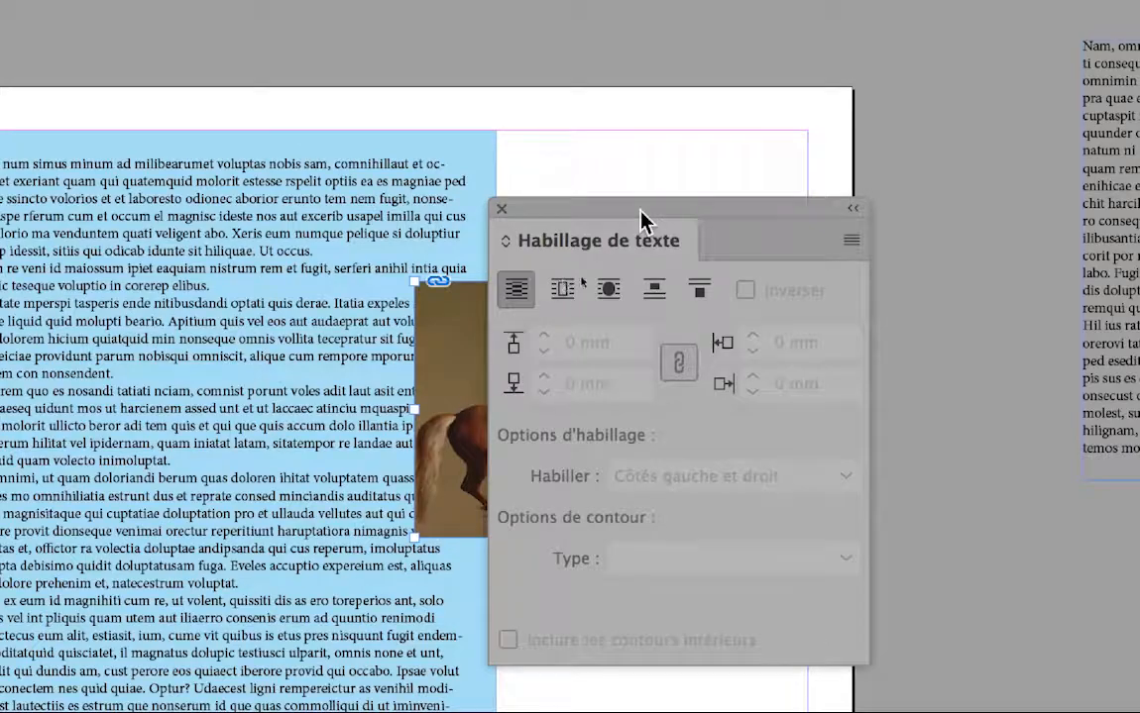
drag(639, 218, 703, 169)
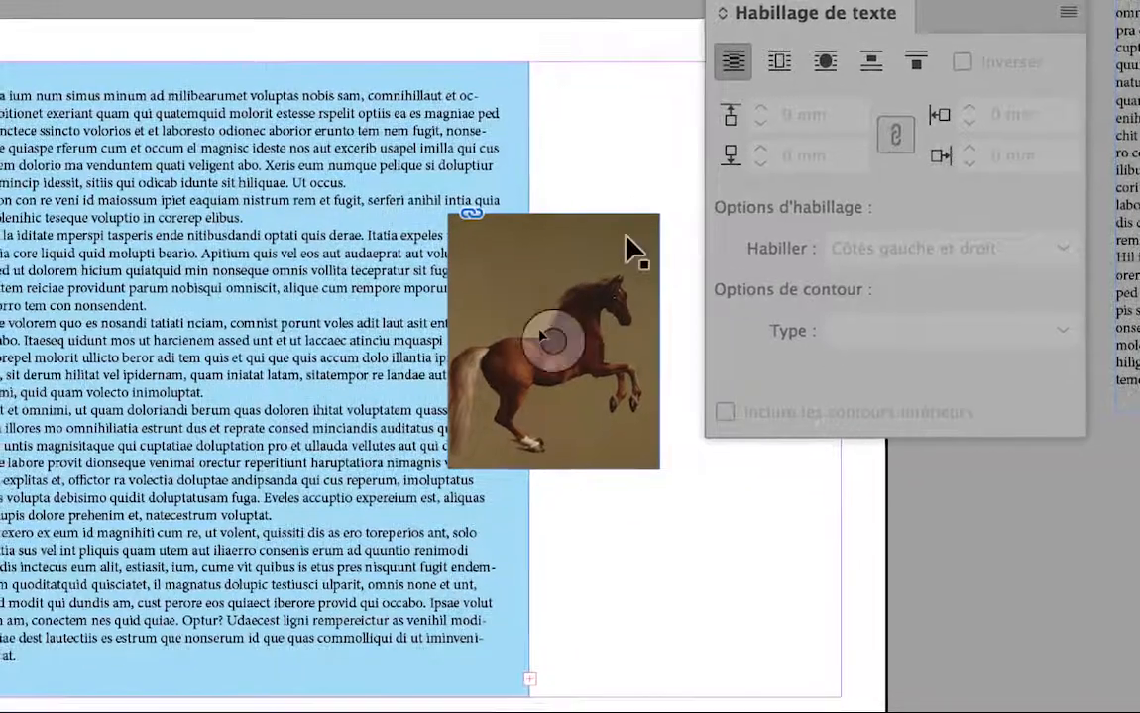
click(624, 237)
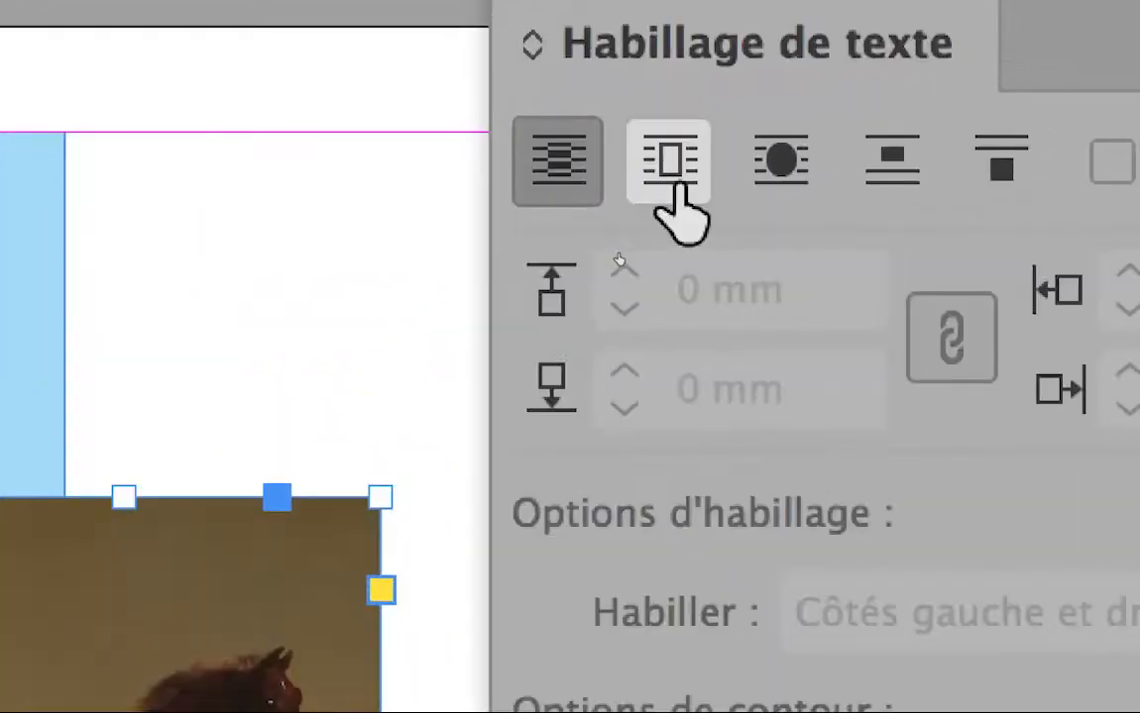
click(679, 188)
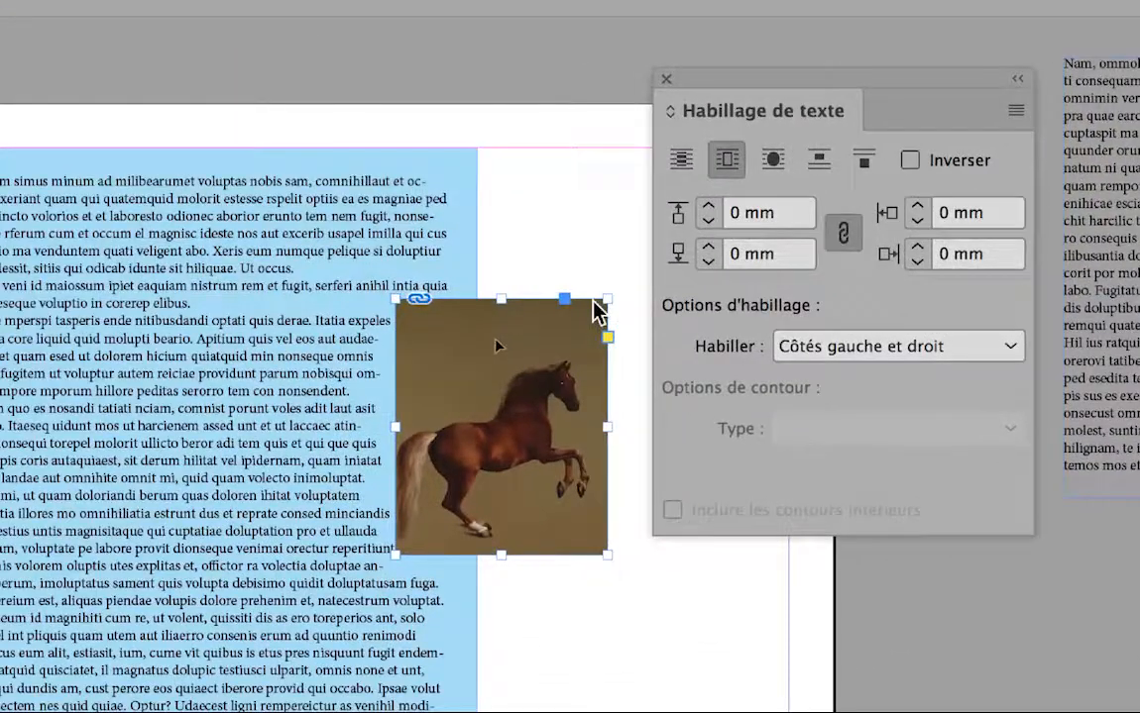
Step: Move the wrapped horse image up and down along the text frame's right edge, ending at about X 163 mm, Y 72 mm
drag(483, 342, 454, 386)
mouse_move(544, 333)
mouse_down()
mouse_move(553, 245)
mouse_move(549, 310)
mouse_up()
drag(553, 386, 553, 385)
drag(553, 339, 562, 174)
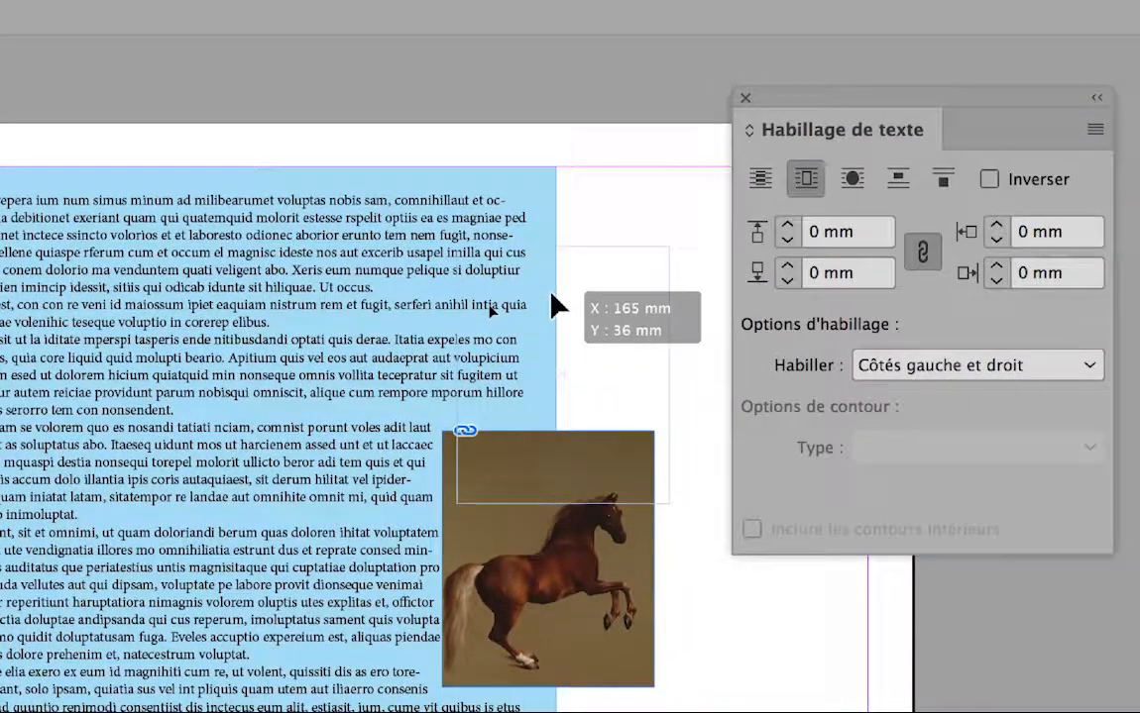
drag(551, 295, 554, 394)
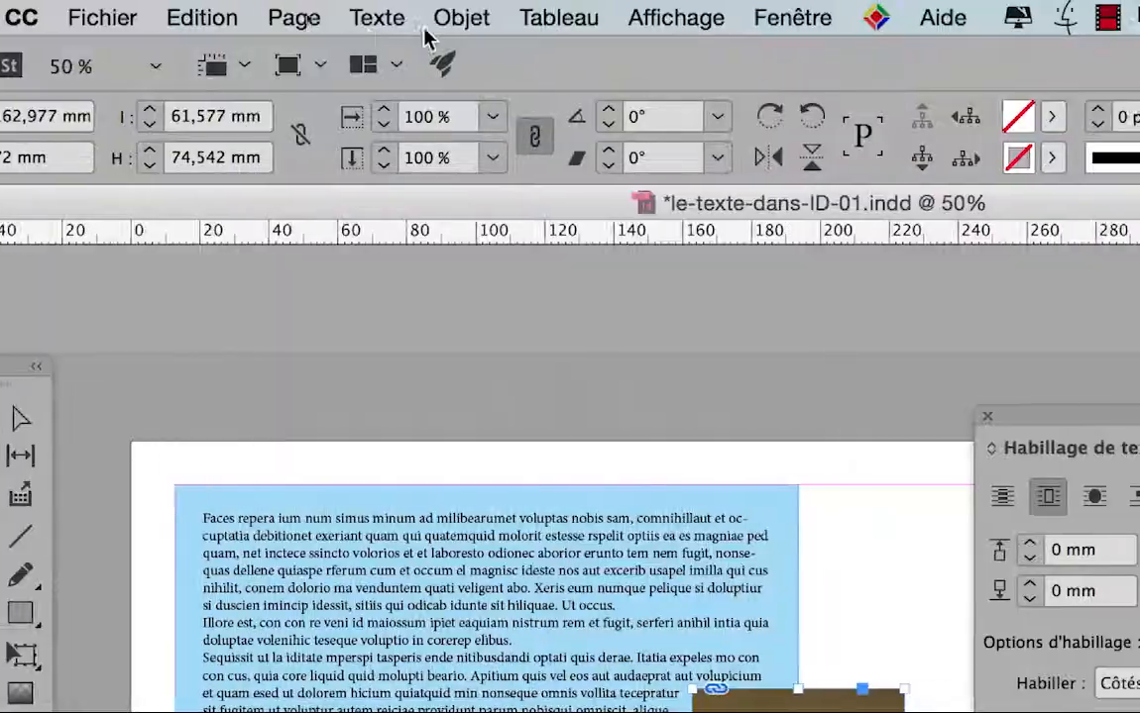
Step: Send the horse image to the back, behind the blue text frame
click(461, 15)
mouse_move(470, 109)
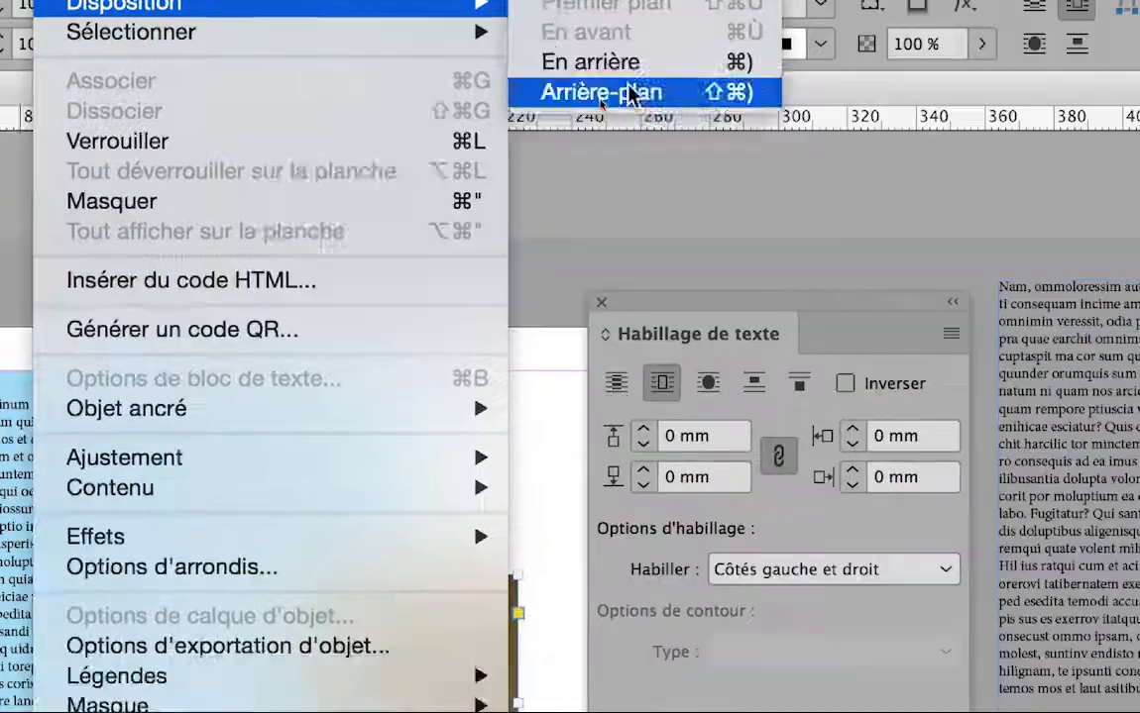
click(688, 151)
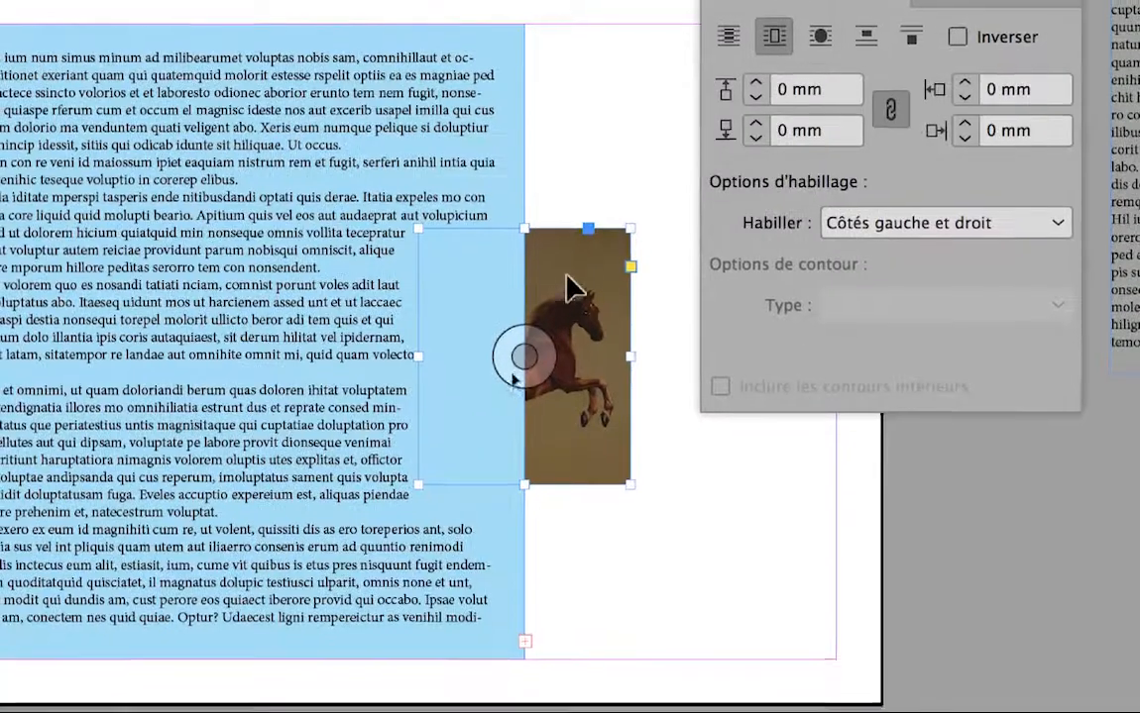
Step: Move the horse image up and down while it sits behind the text frame to test the text wrap
drag(475, 638, 474, 639)
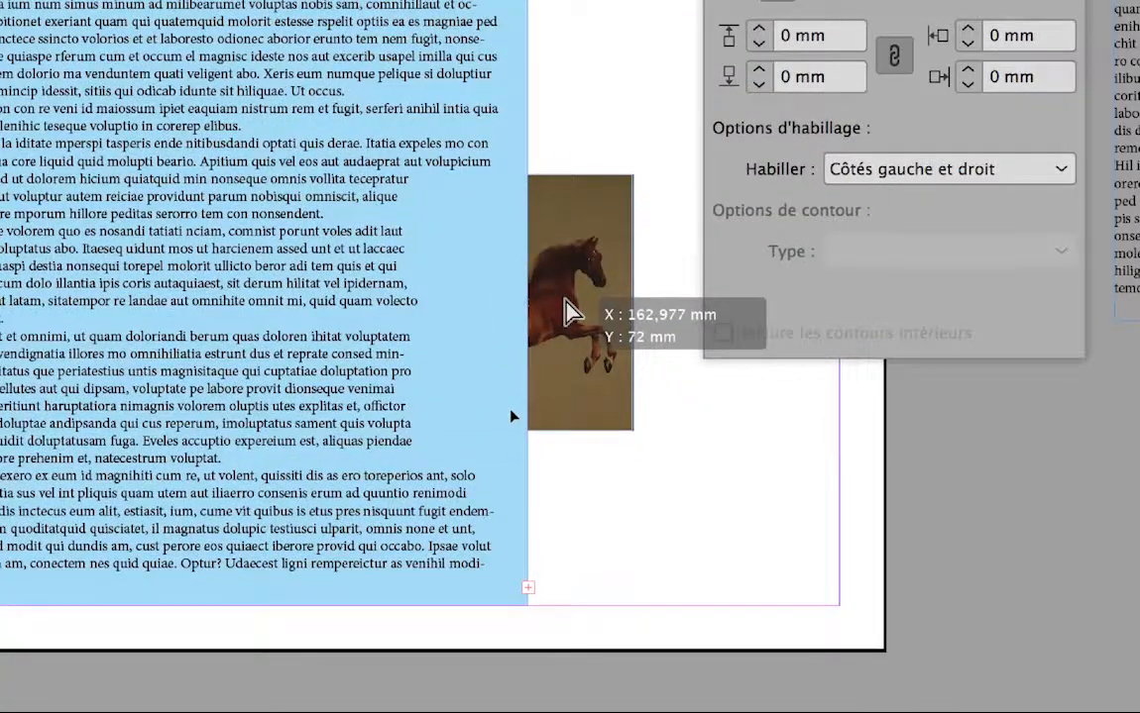
drag(564, 298, 574, 121)
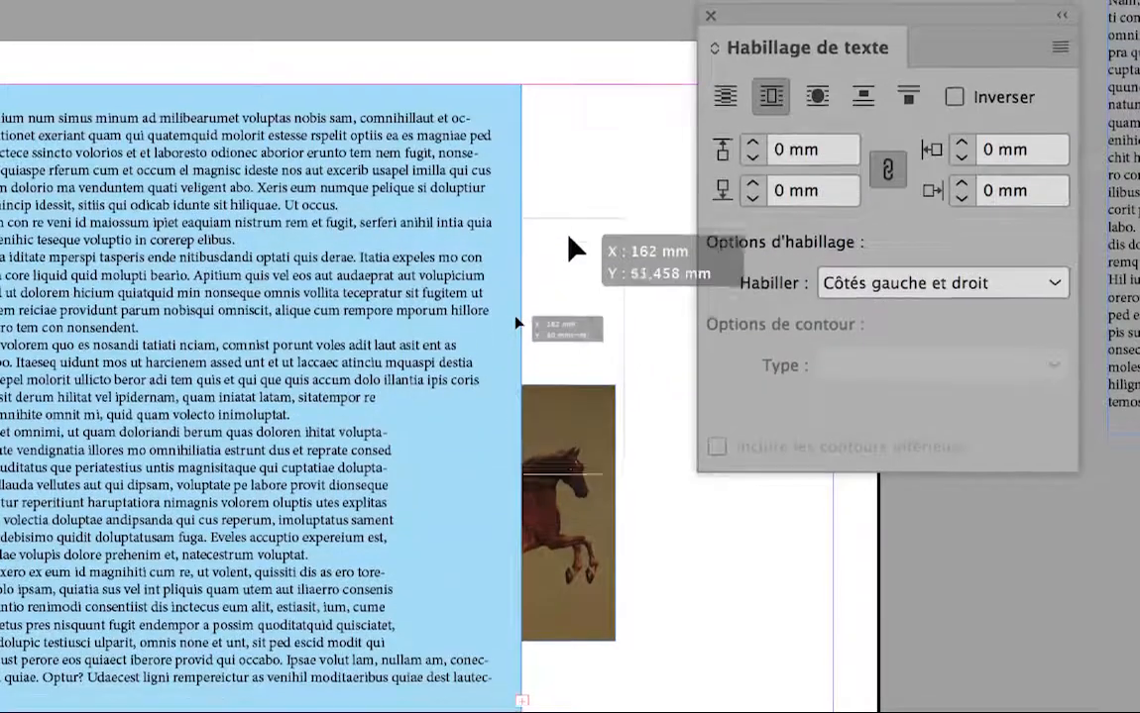
mouse_move(570, 244)
mouse_down()
mouse_move(570, 223)
mouse_move(575, 302)
mouse_move(571, 238)
mouse_move(579, 243)
mouse_up()
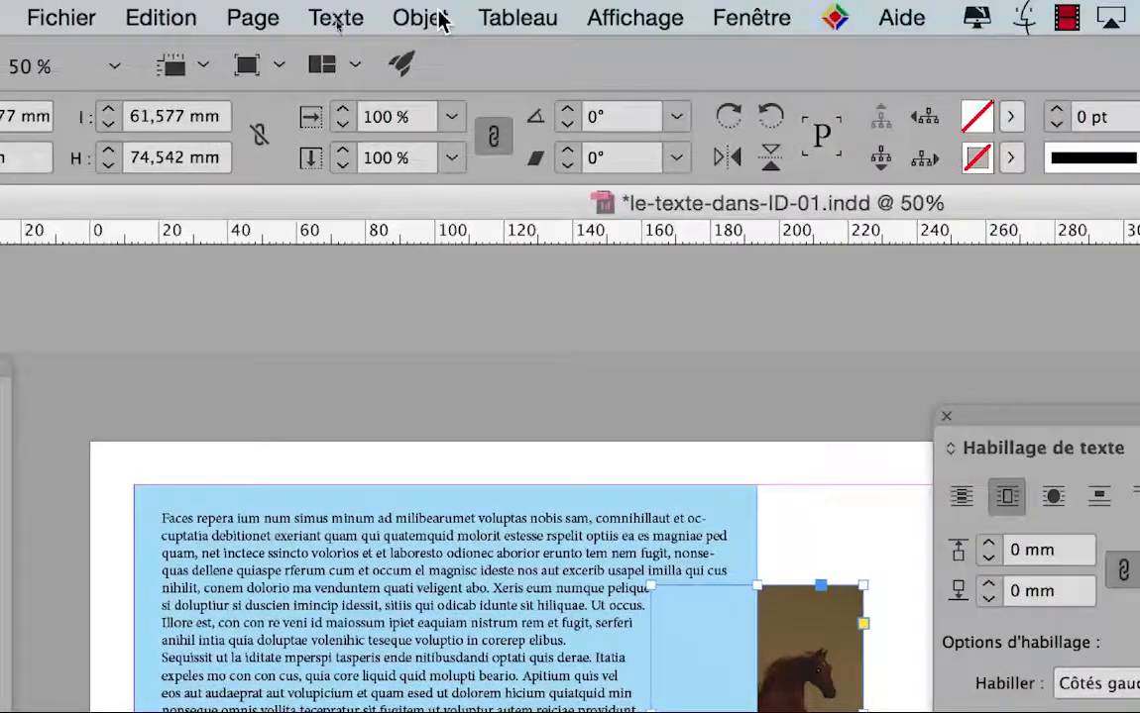
Step: Bring the horse image back to the front and shift it slightly down along the text frame's right edge
click(439, 18)
mouse_move(478, 112)
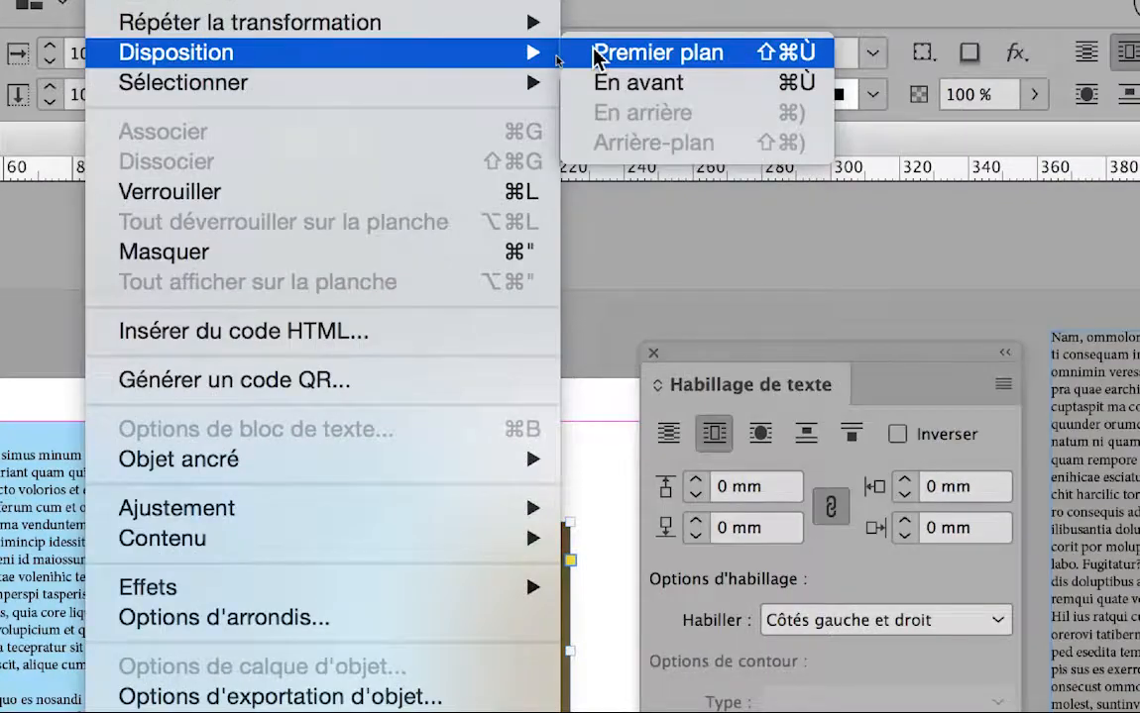
click(598, 52)
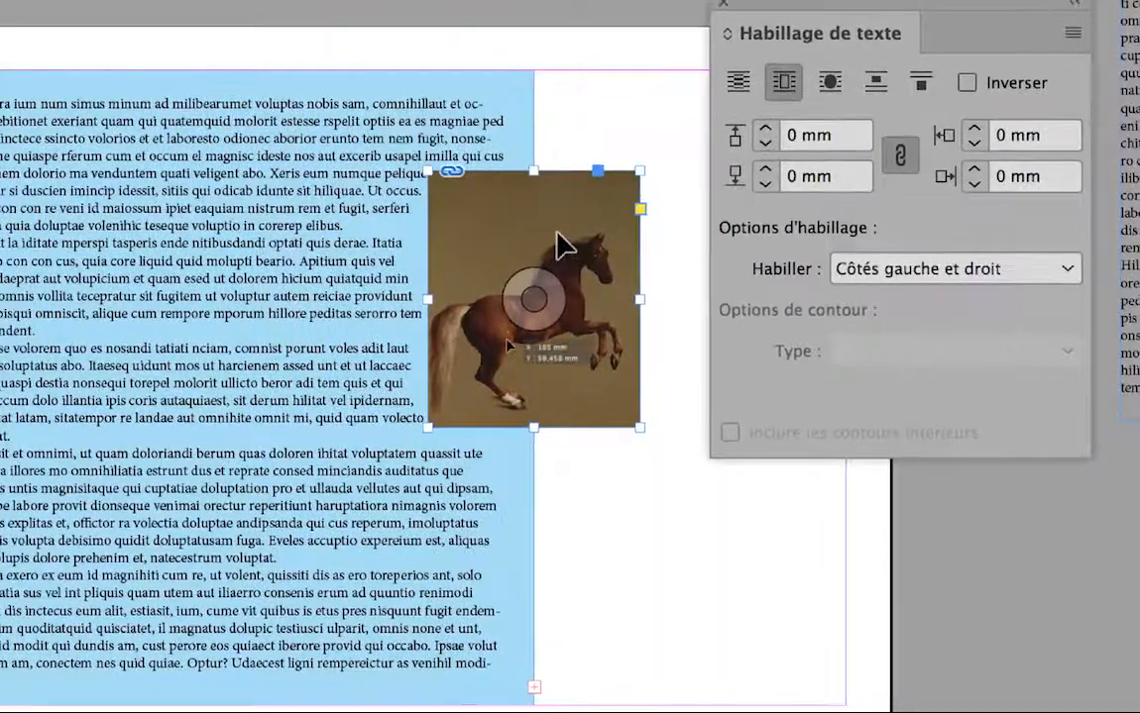
drag(552, 234, 565, 286)
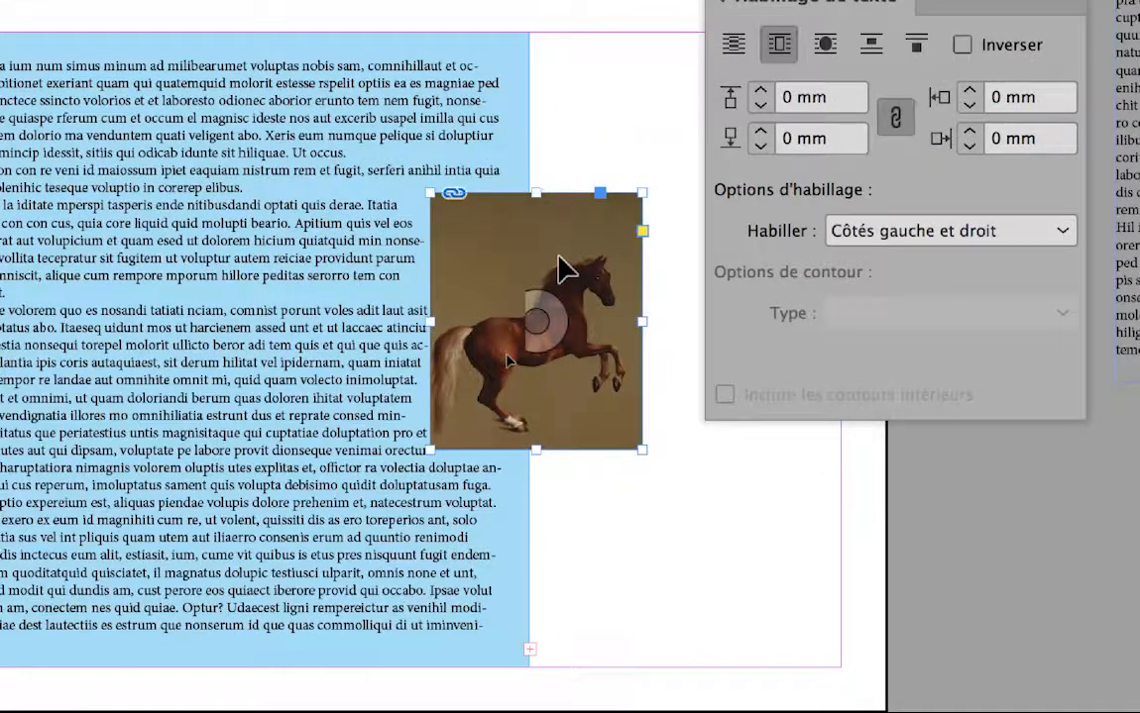